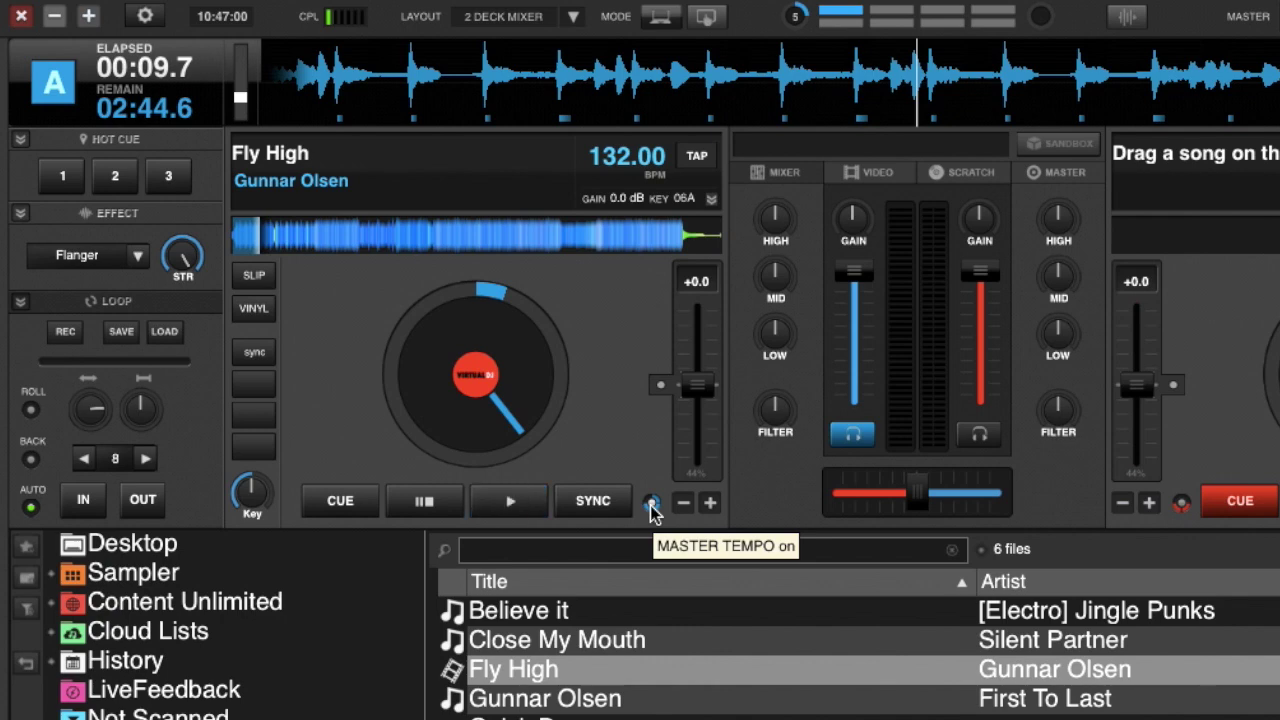
Step: Show deck A's Buttons Behavior submenu, currently set to Play-Stutter and Cue Standard
right_click(651, 508)
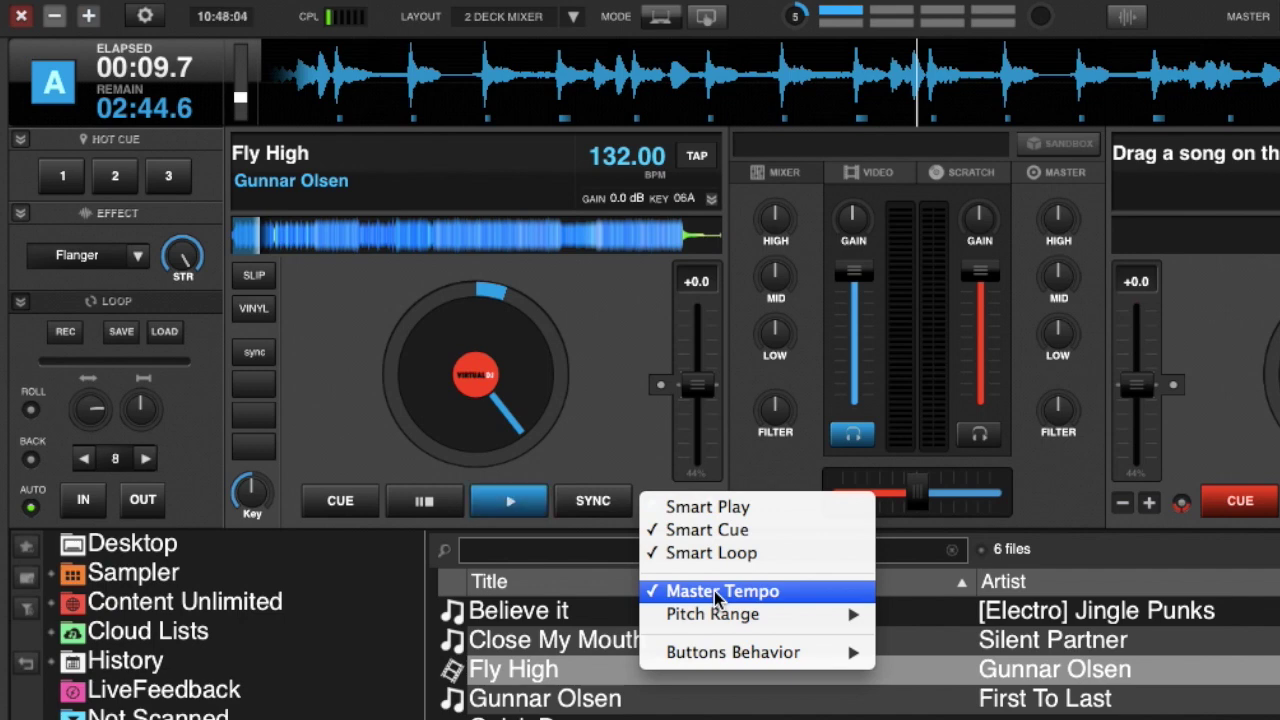
mouse_move(714, 615)
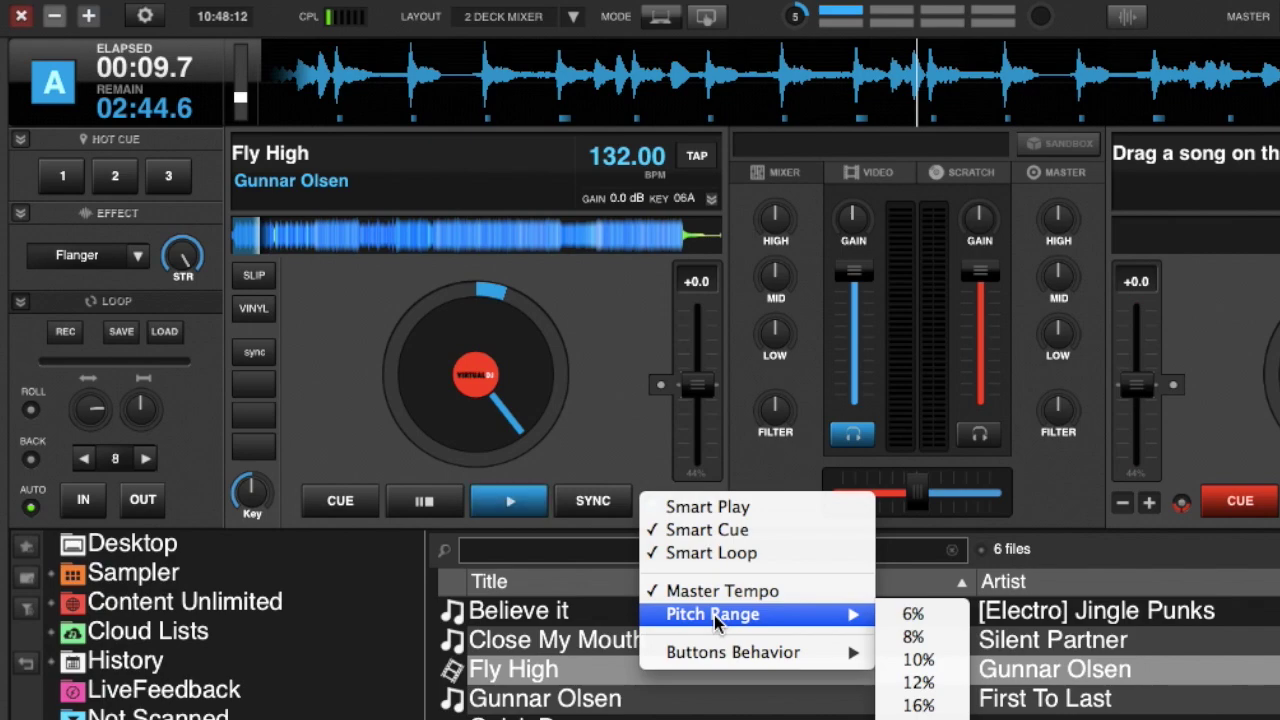
mouse_move(722, 655)
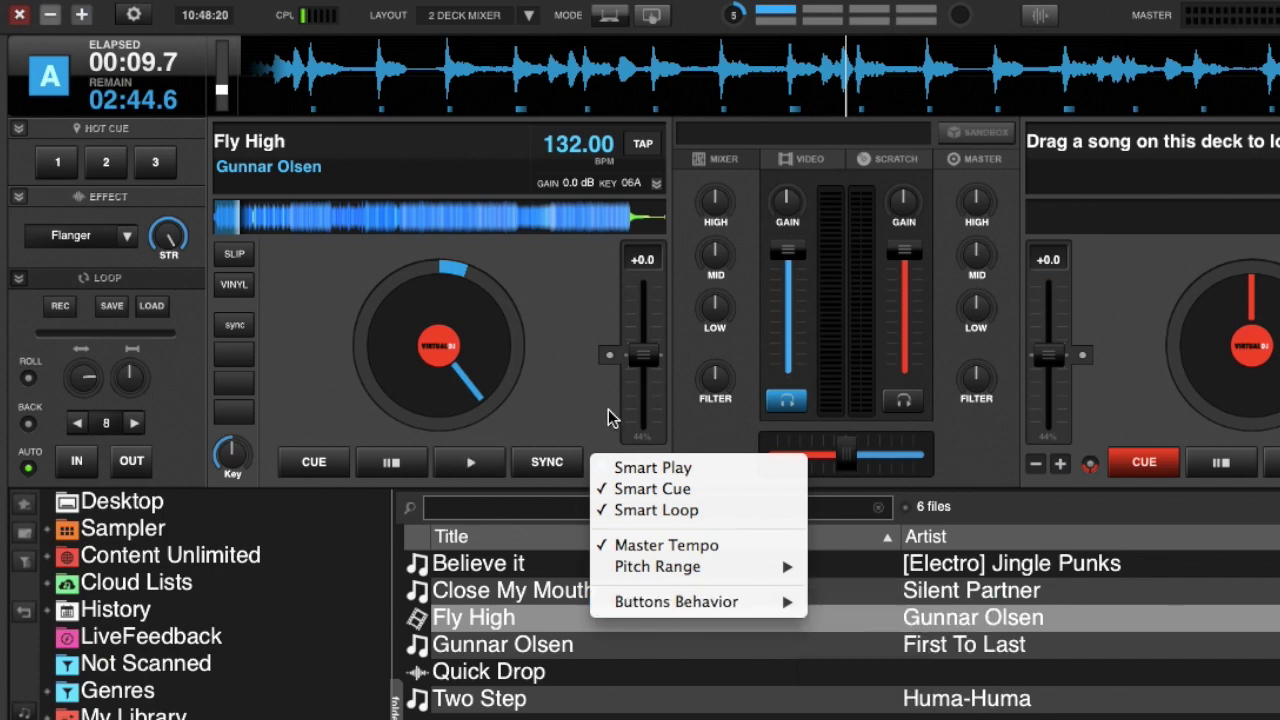
Step: Close the options list and stutter-restart Fly High with repeated Play presses, leaving it at 00:11.7
click(568, 390)
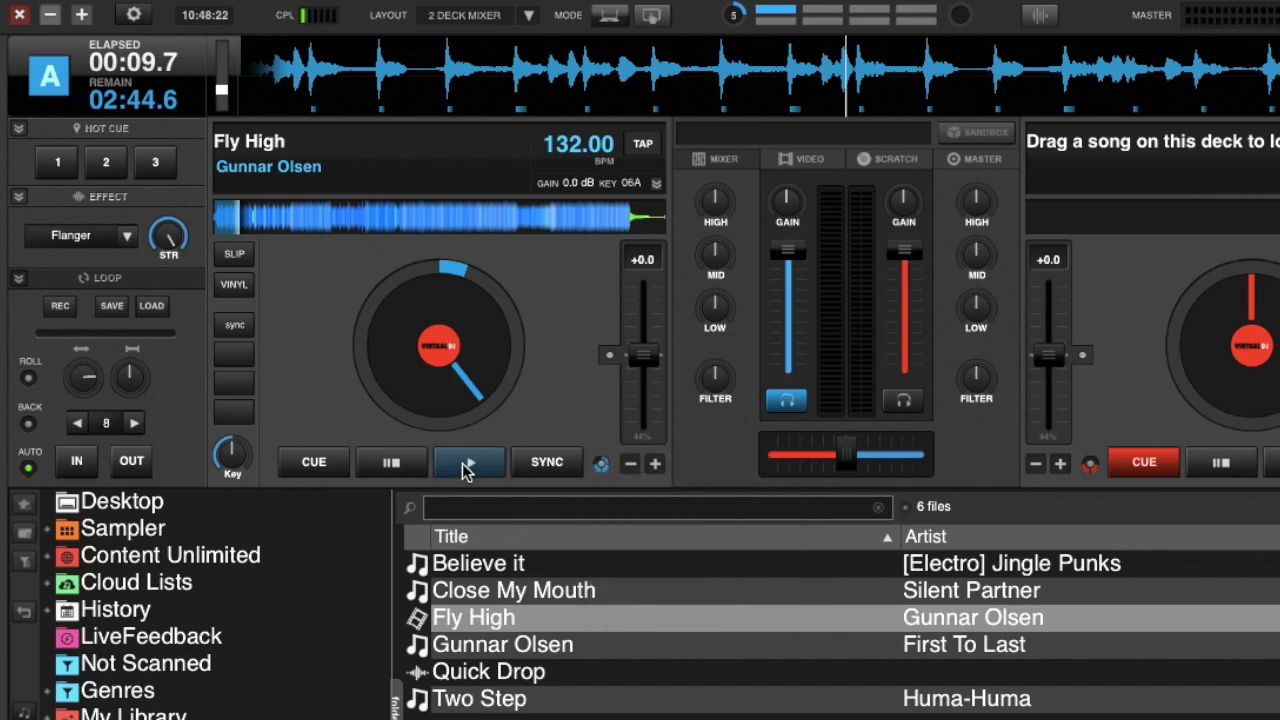
click(465, 463)
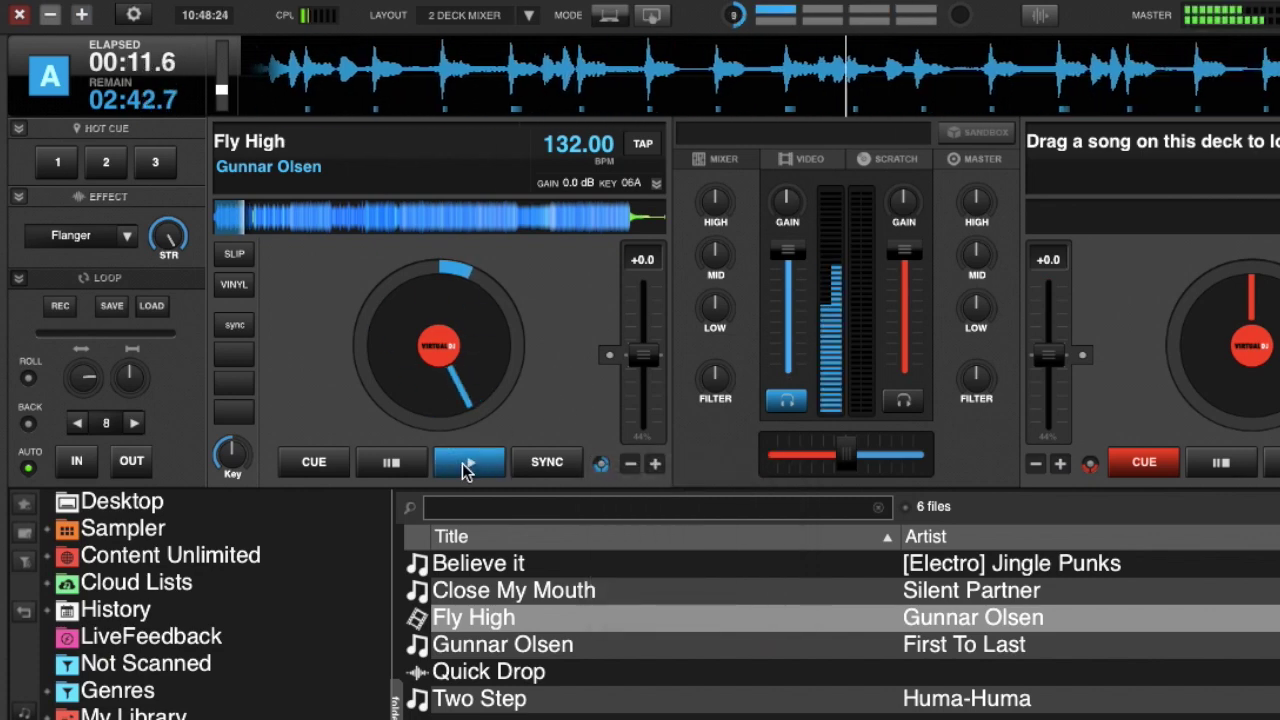
click(462, 463)
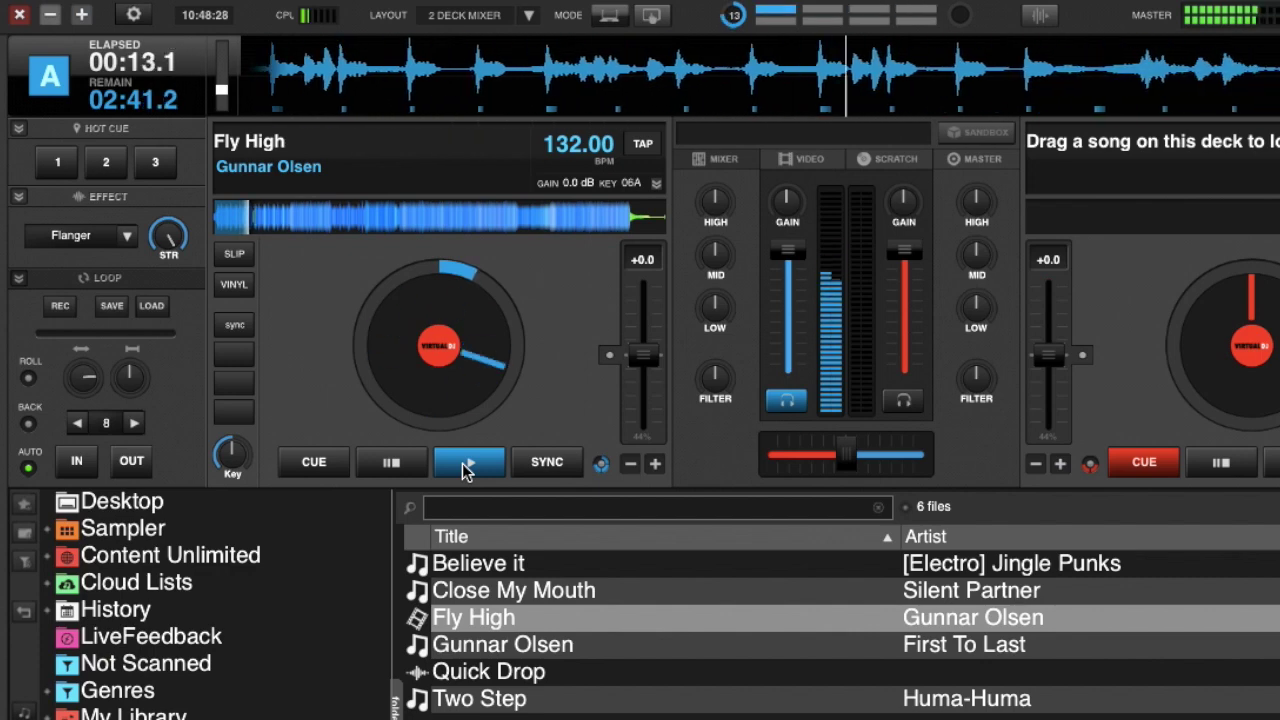
click(464, 466)
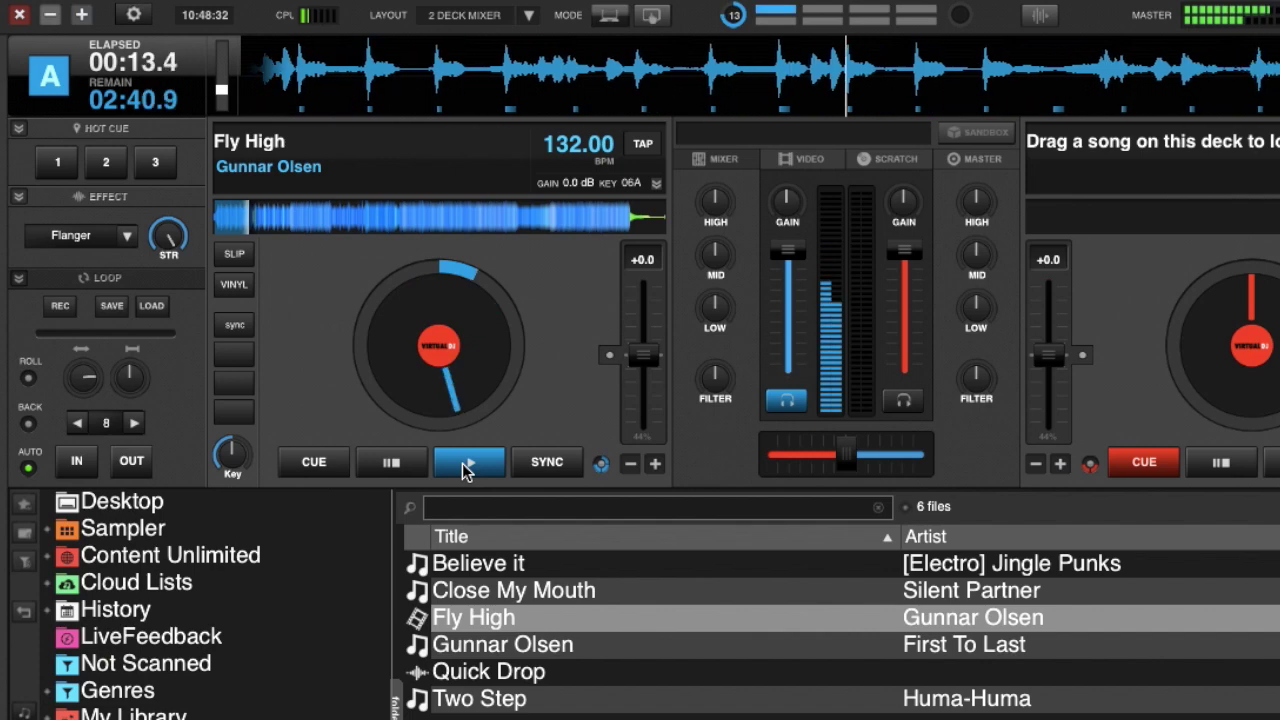
click(463, 468)
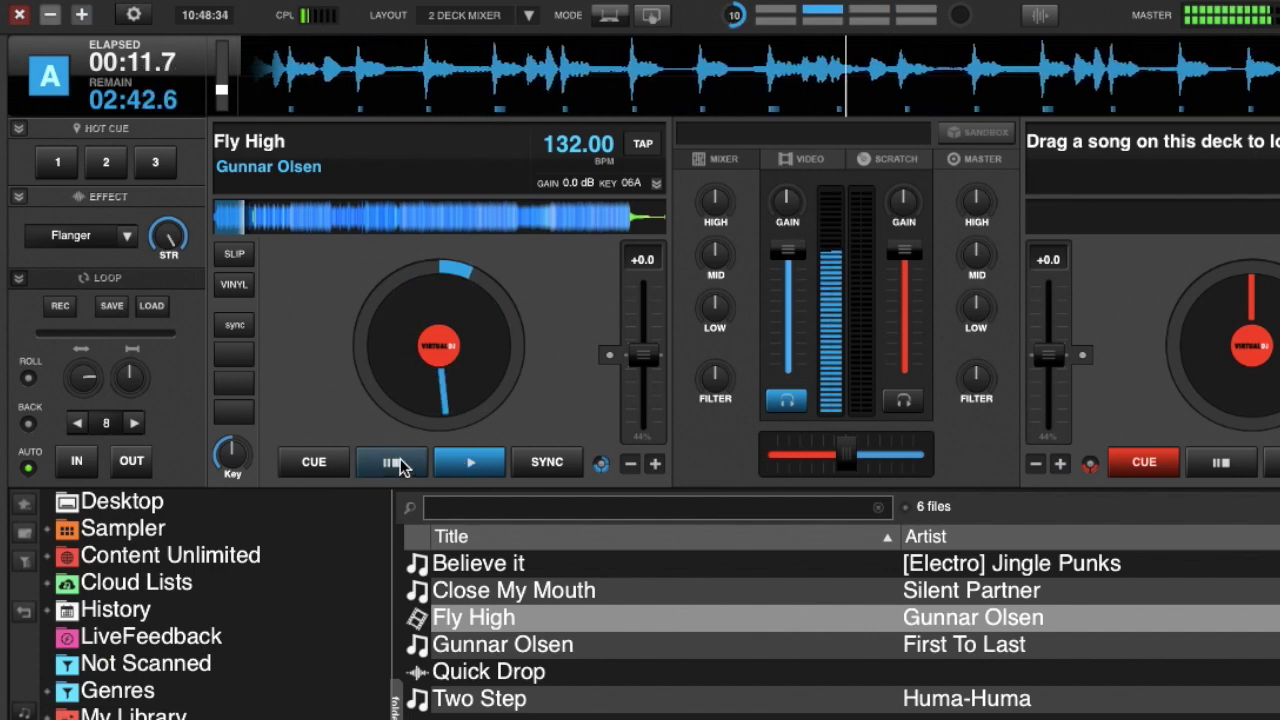
click(601, 463)
Step: Switch deck A's Play button to Play-Pause behaviour and play Fly High
mouse_move(697, 598)
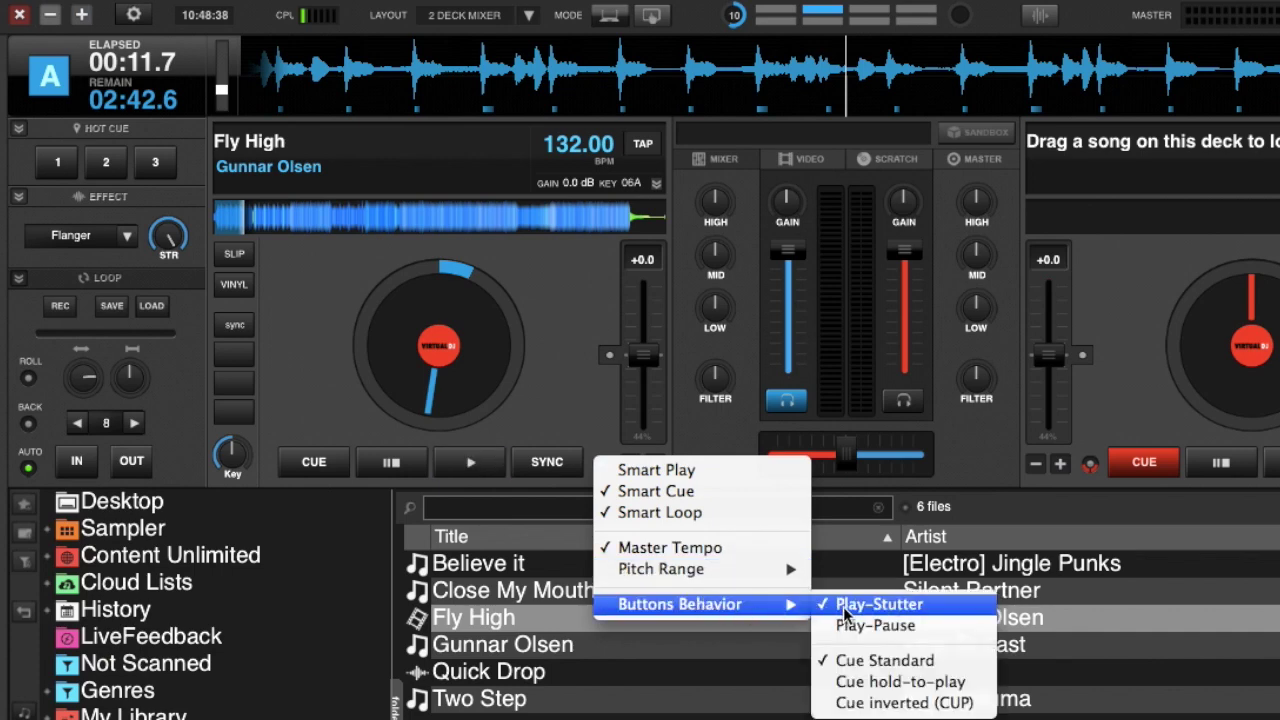
click(855, 628)
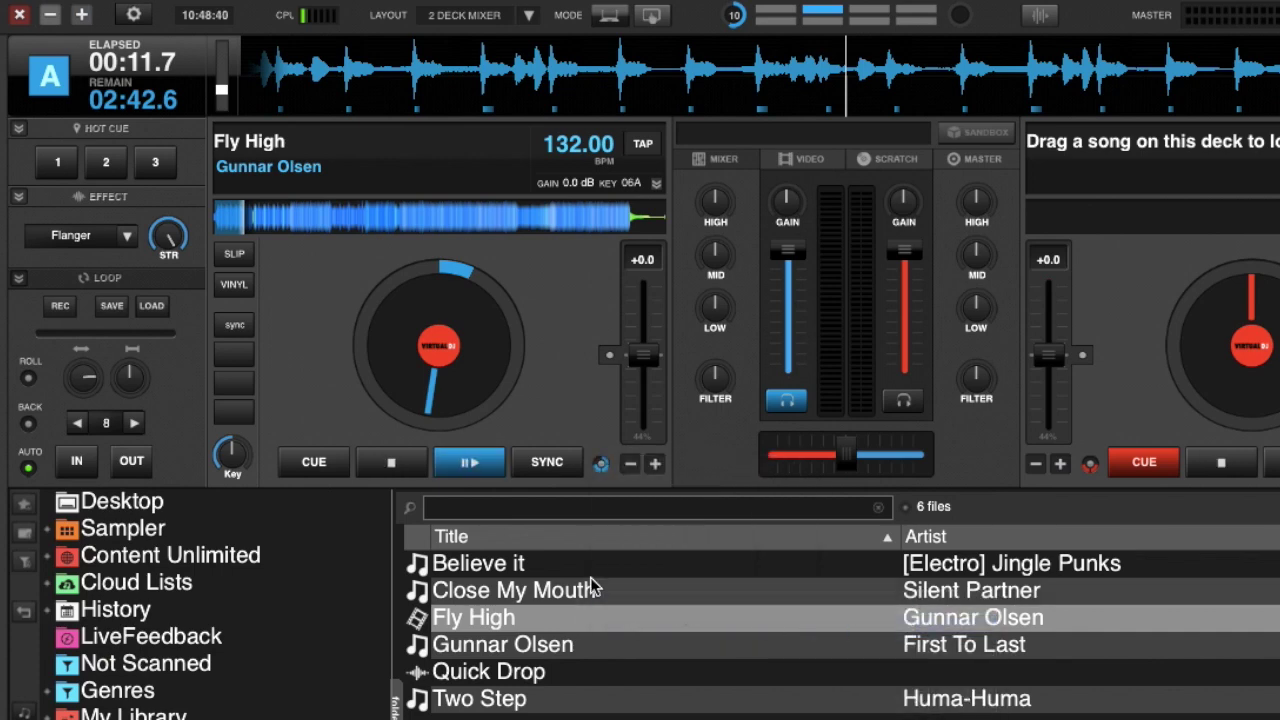
click(468, 464)
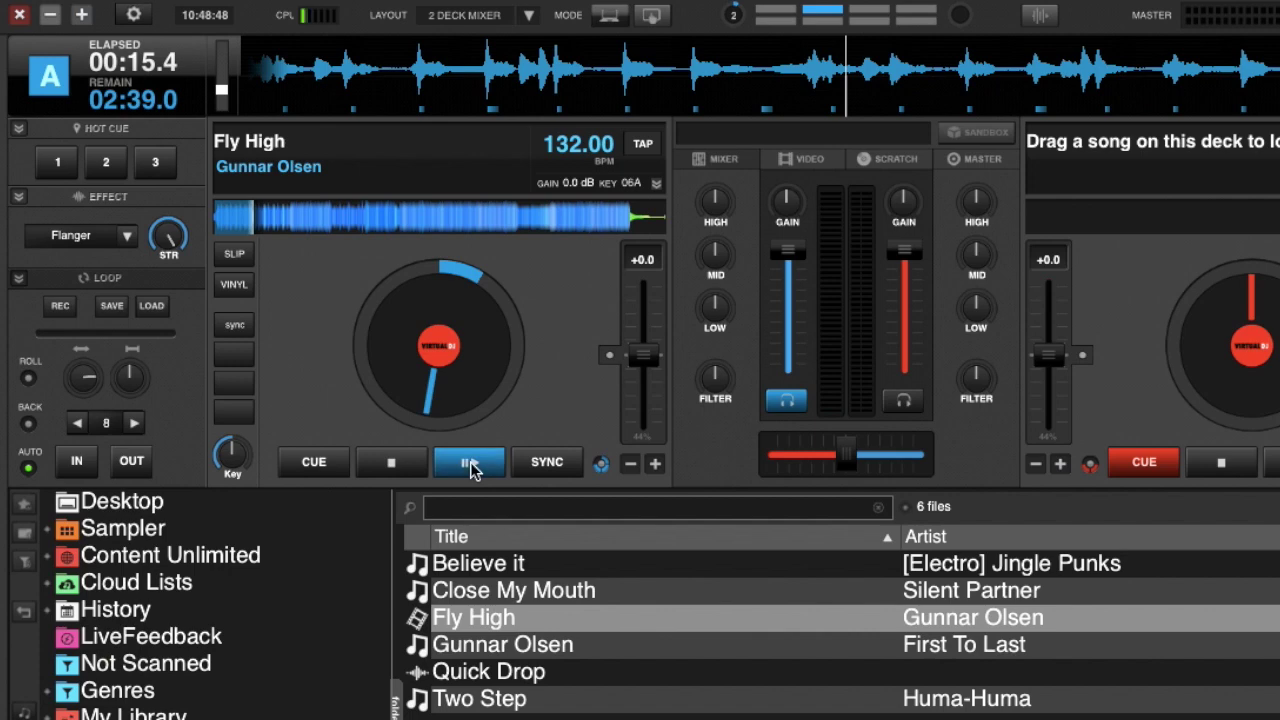
click(600, 463)
mouse_move(710, 598)
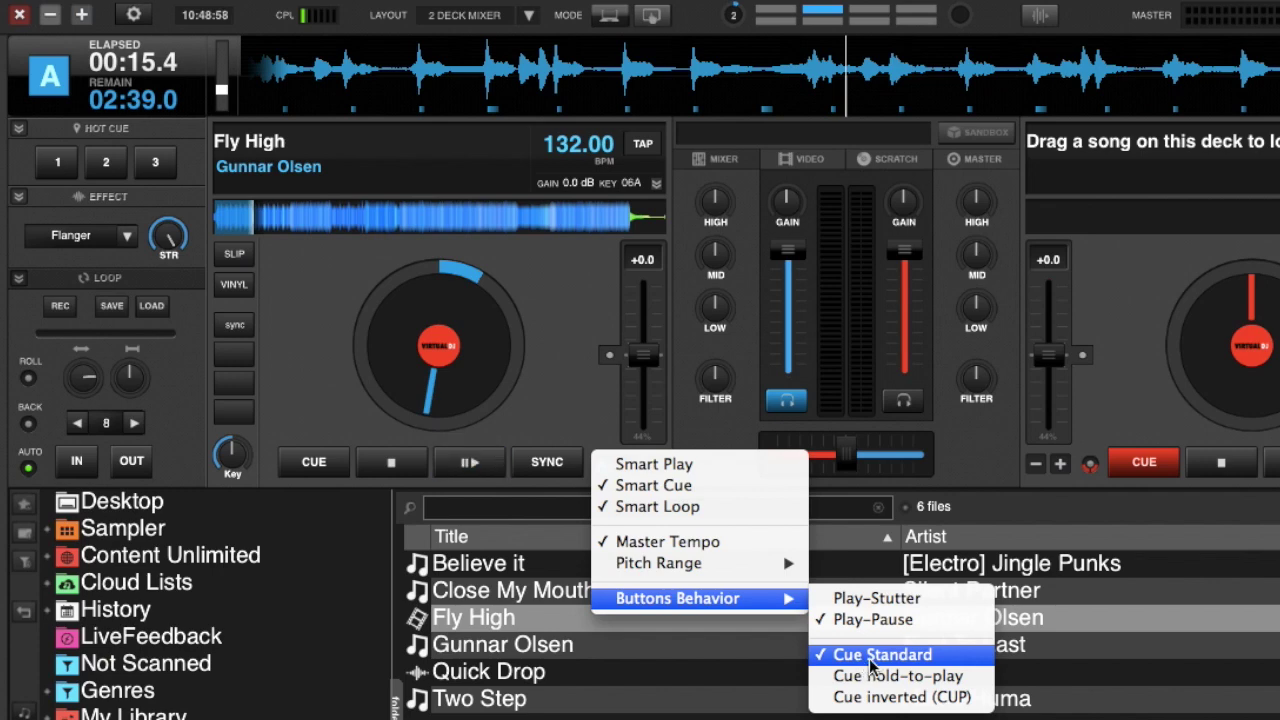
Step: Demonstrate Cue Standard with repeated CUE previews that snap back to the 00:15.4 cue point
click(266, 376)
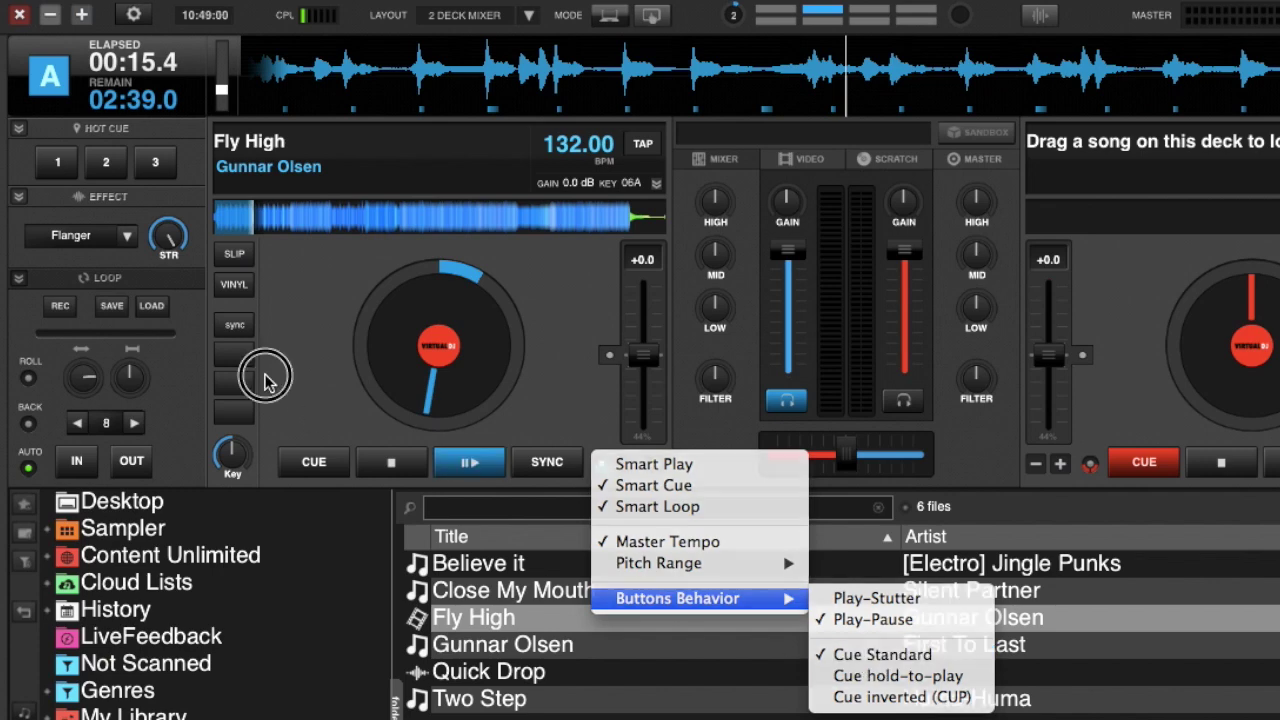
click(323, 466)
click(323, 466)
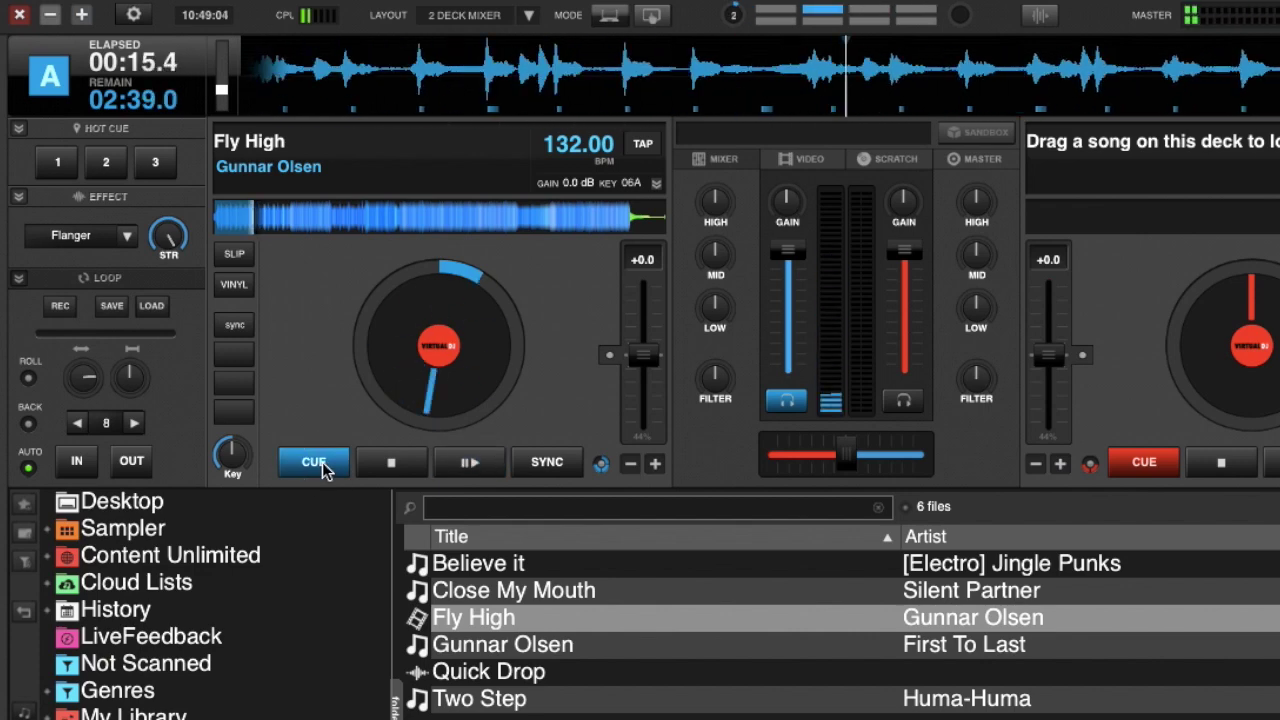
click(323, 466)
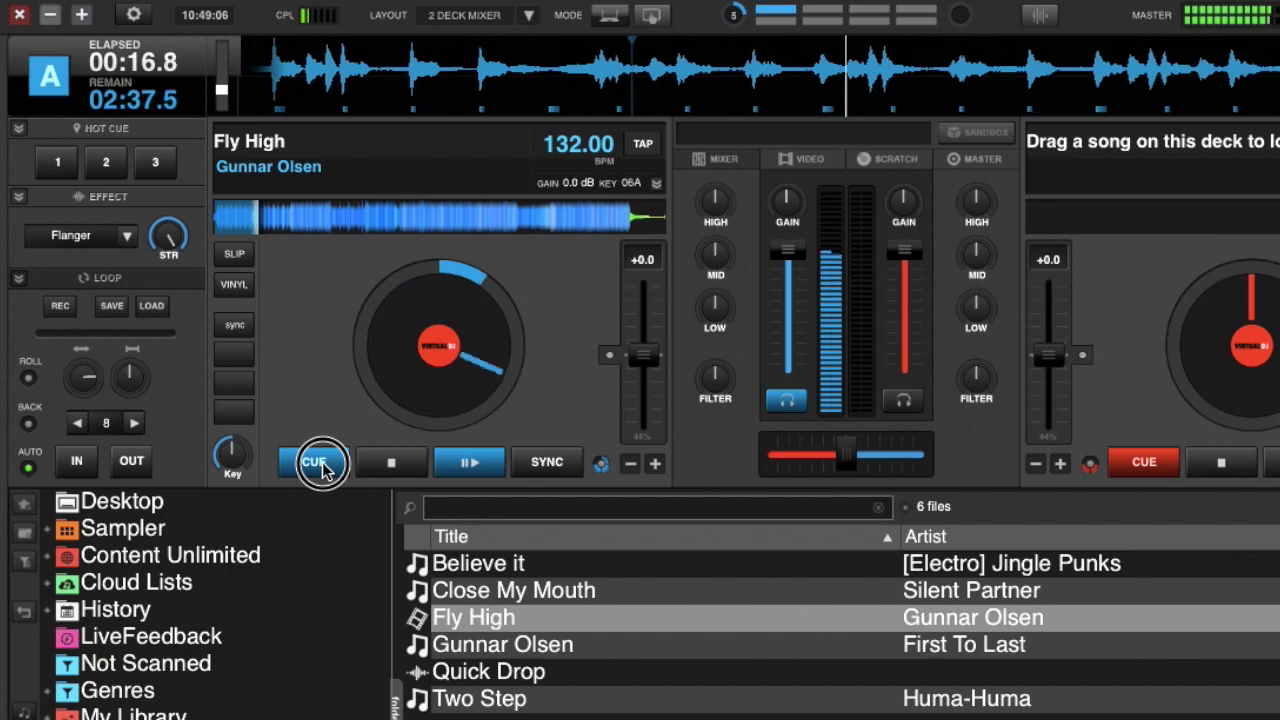
click(322, 468)
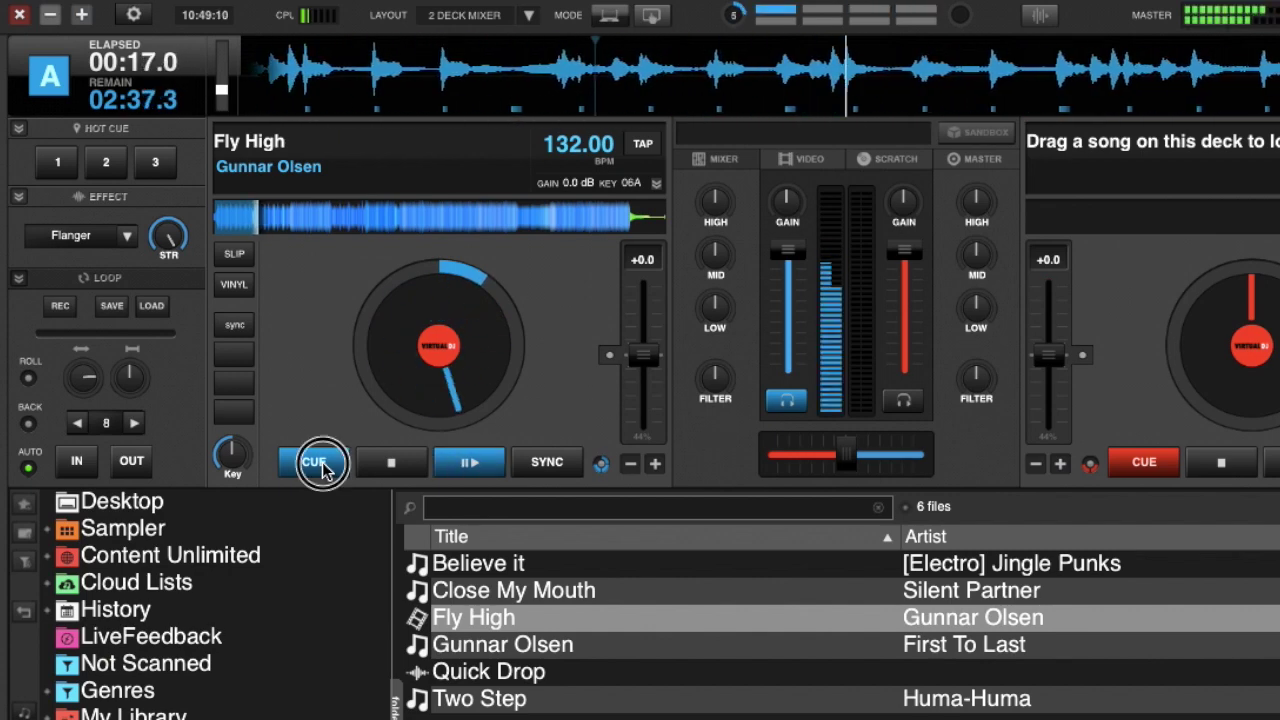
click(600, 463)
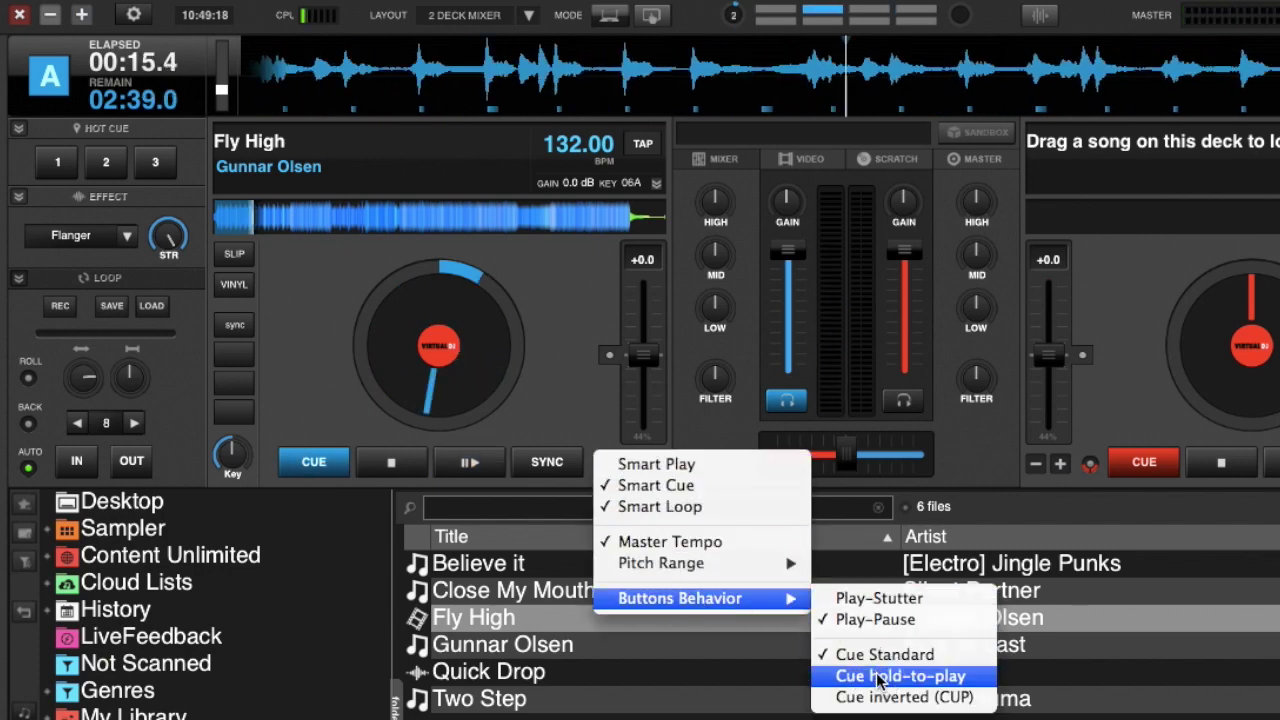
Step: Set deck A's cue to hold-to-play (CUH) and test it with several cue-point plays and previews
click(878, 677)
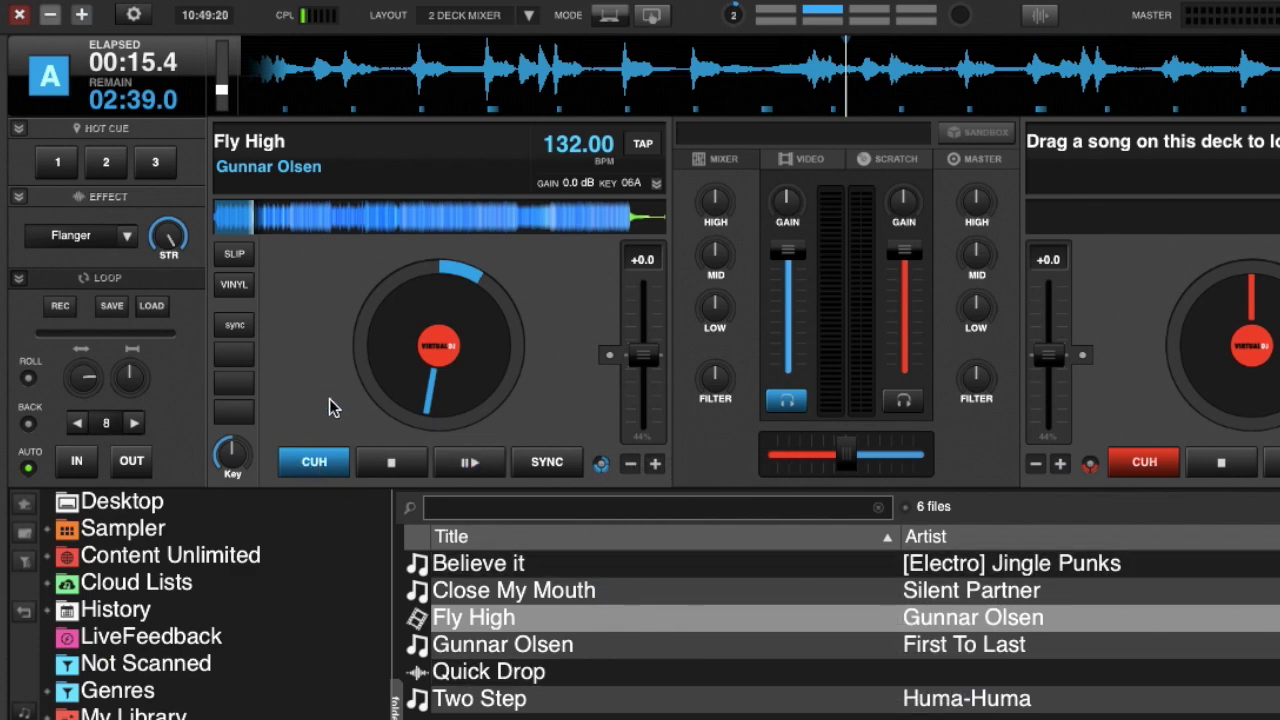
click(318, 463)
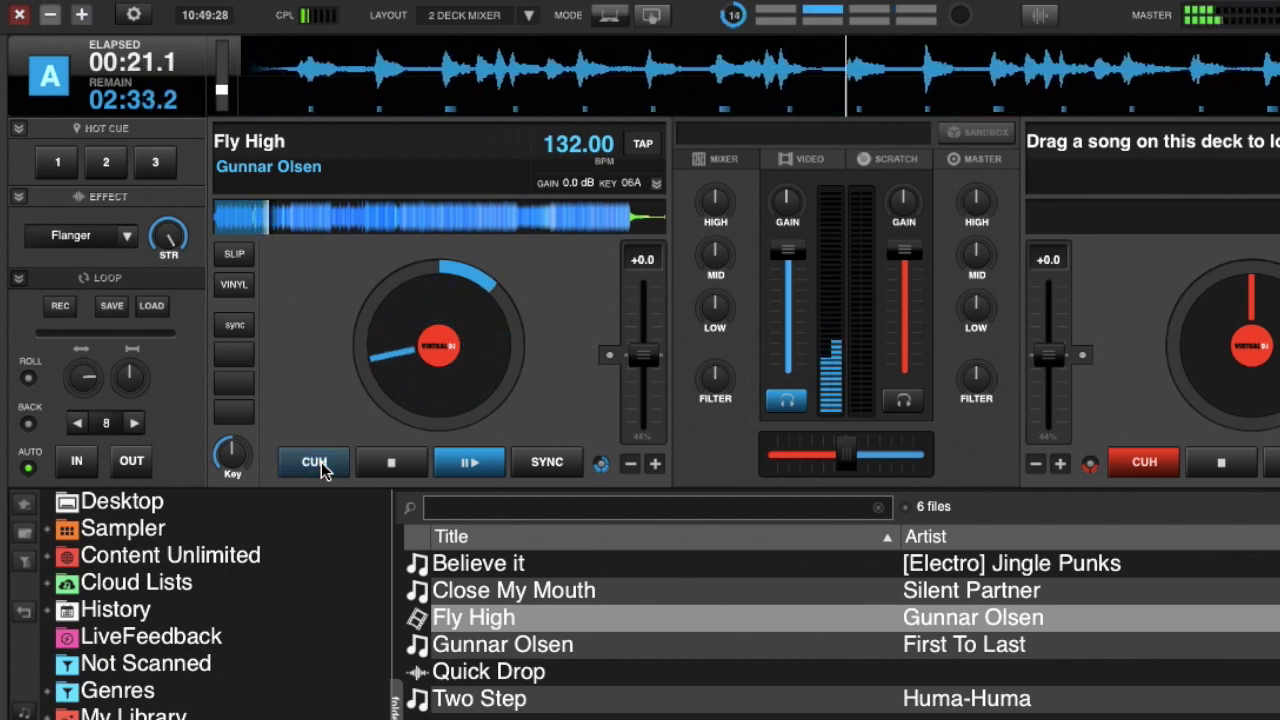
click(321, 468)
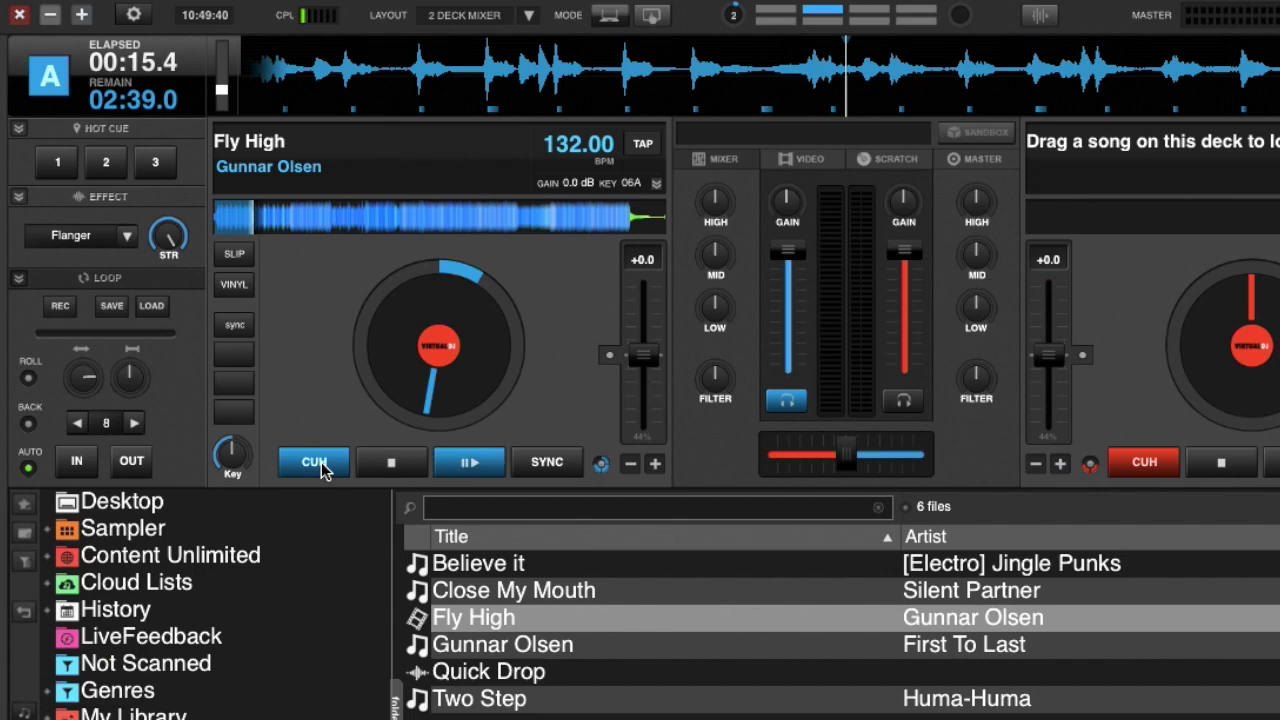
click(321, 467)
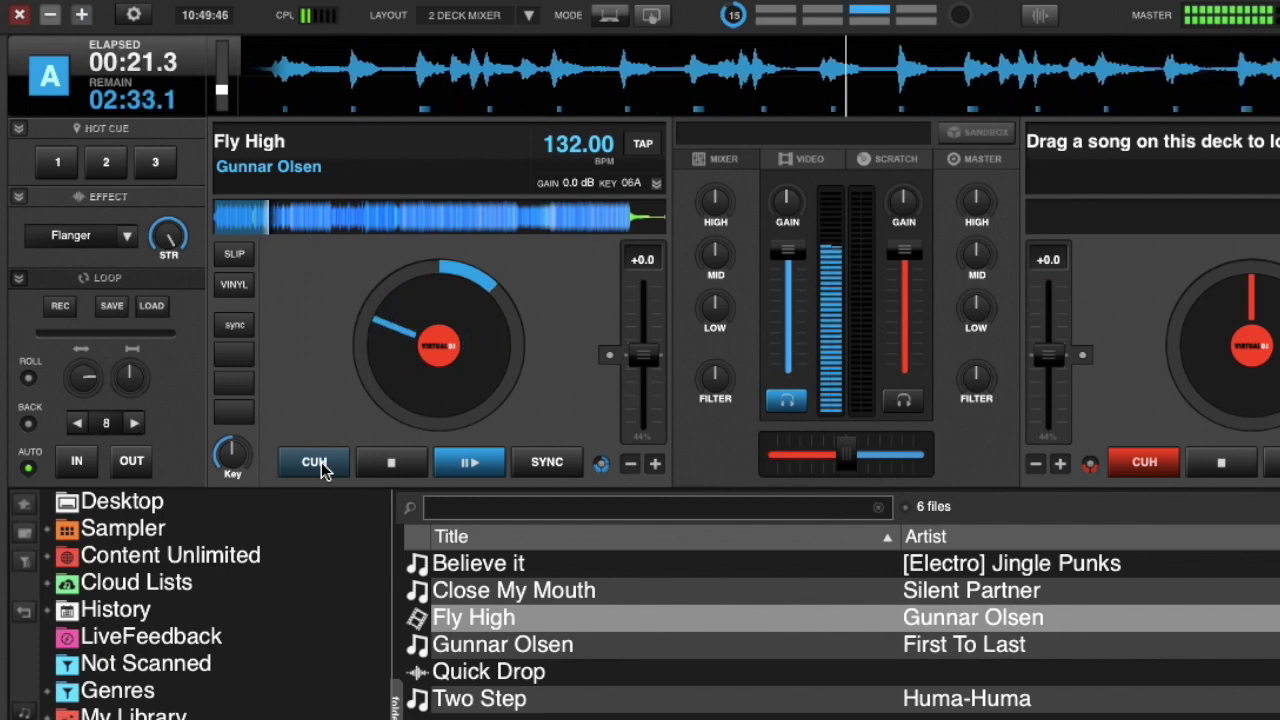
click(390, 466)
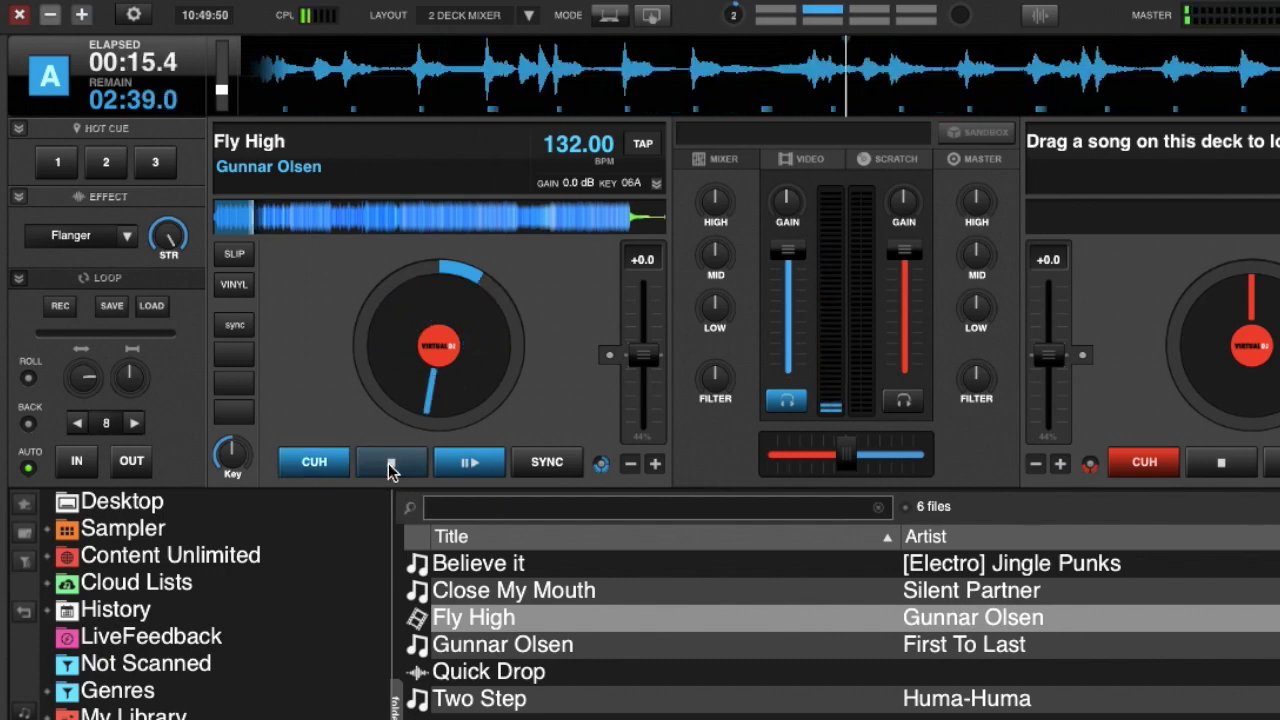
click(318, 464)
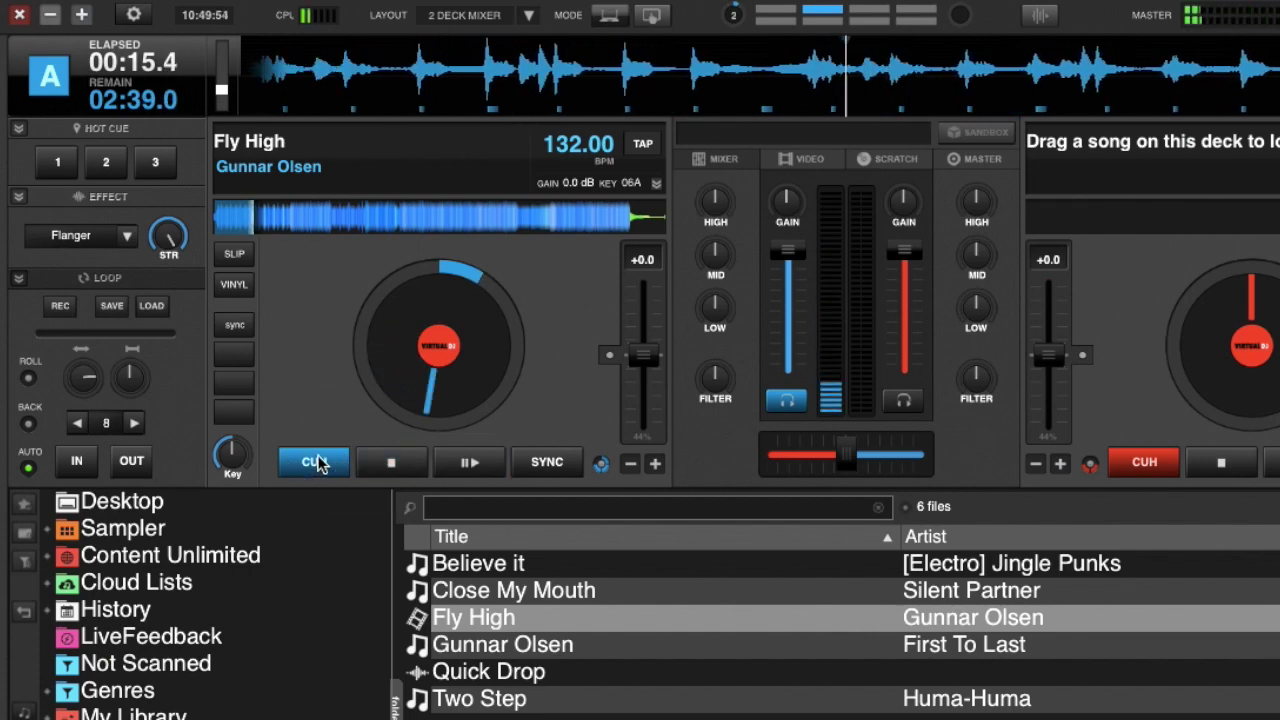
click(318, 464)
click(318, 464)
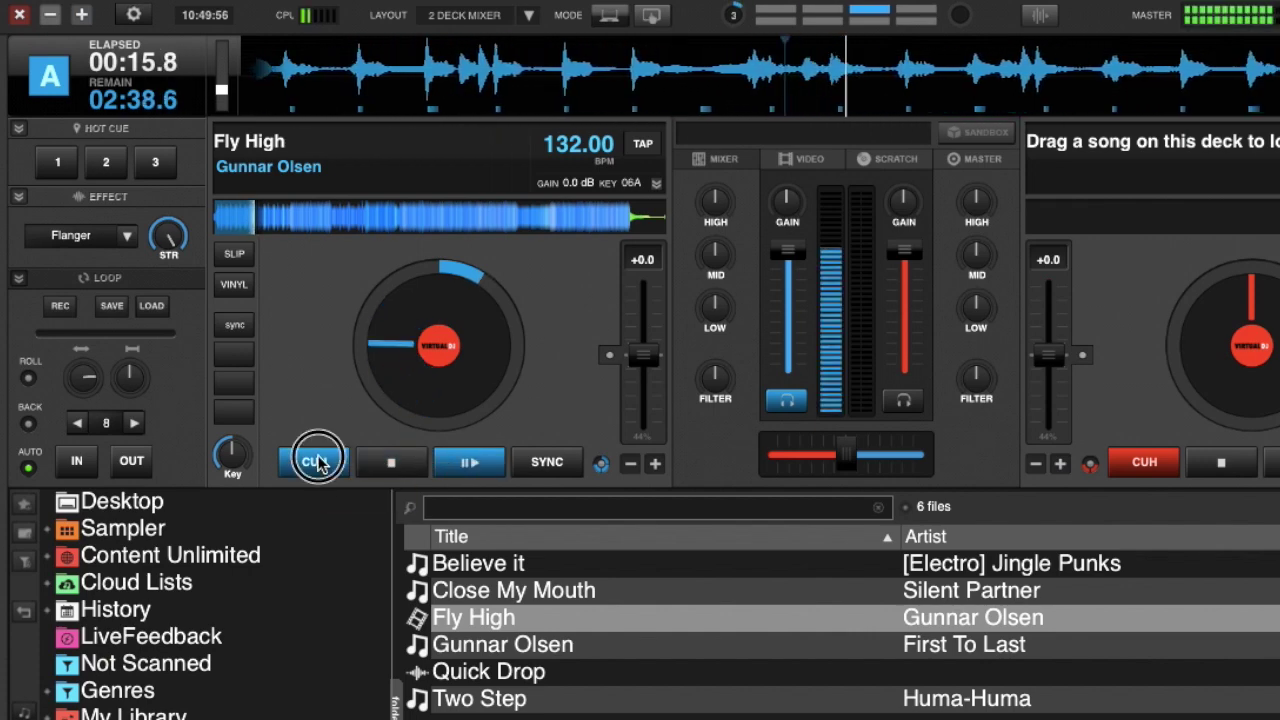
click(600, 463)
mouse_move(762, 600)
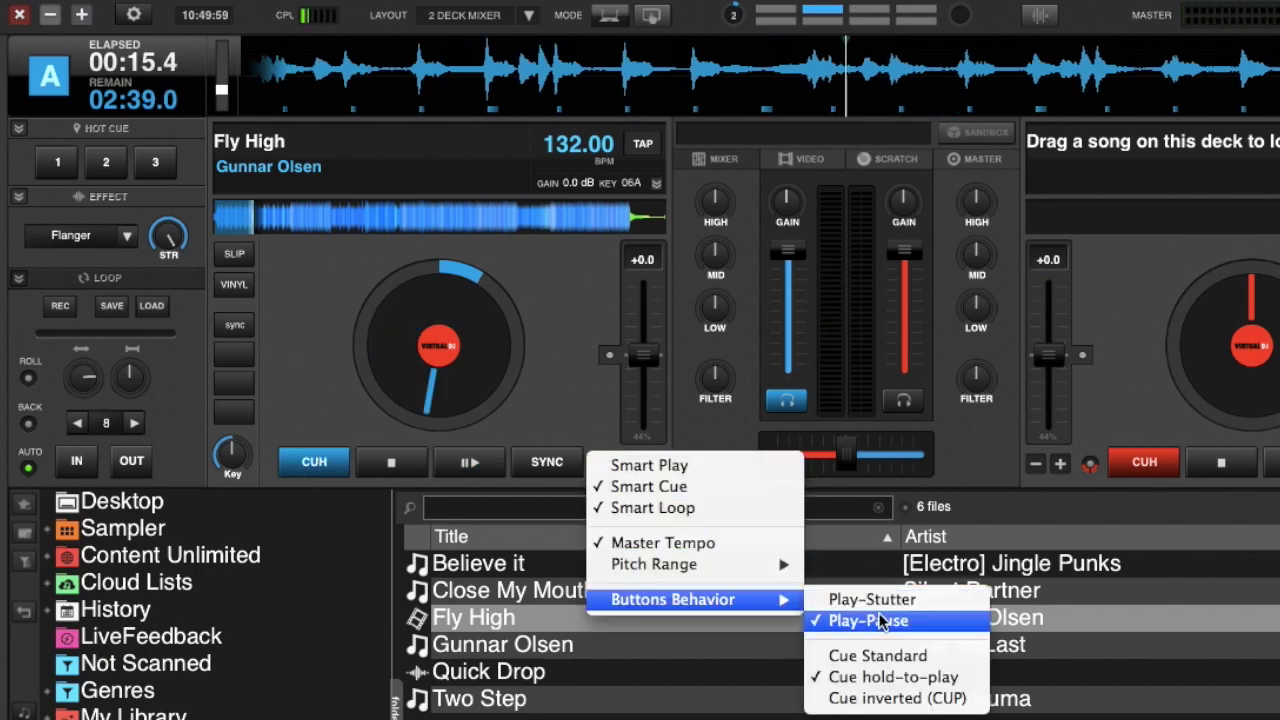
Step: Switch deck A's cue to Cue inverted (CUP) and test play/stop returns to the 00:15.8 cue point
click(885, 700)
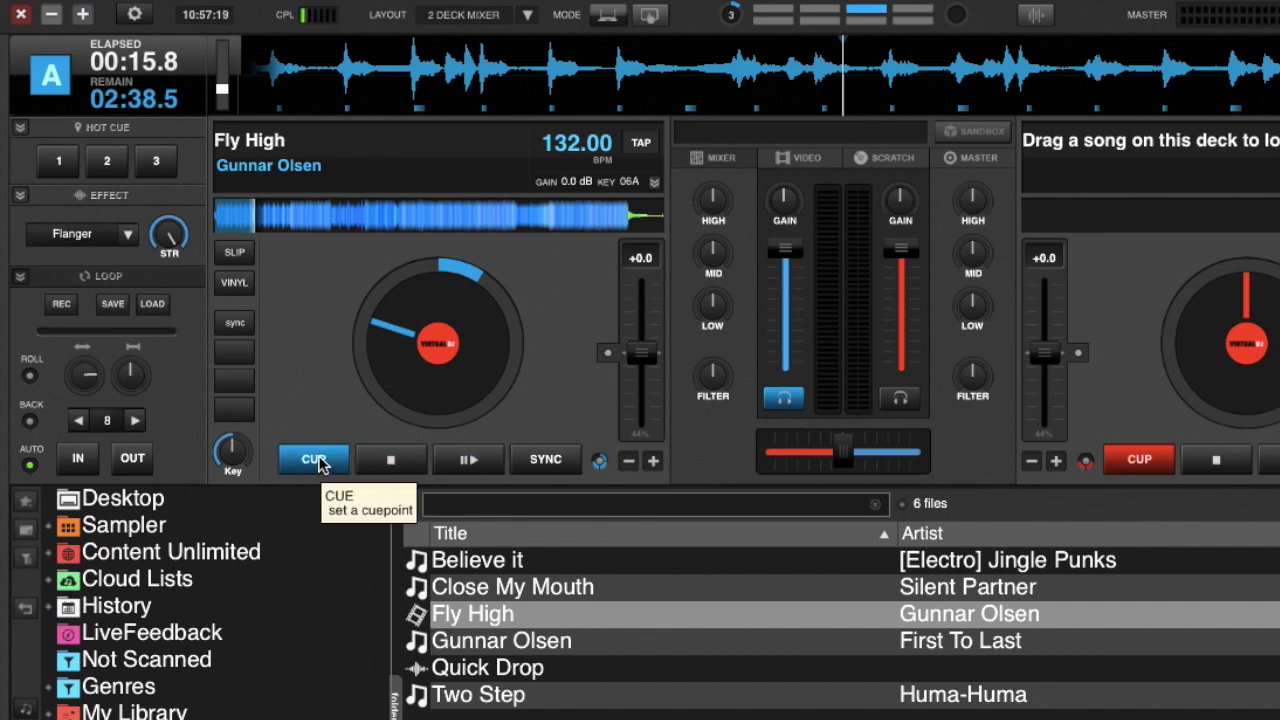
click(318, 462)
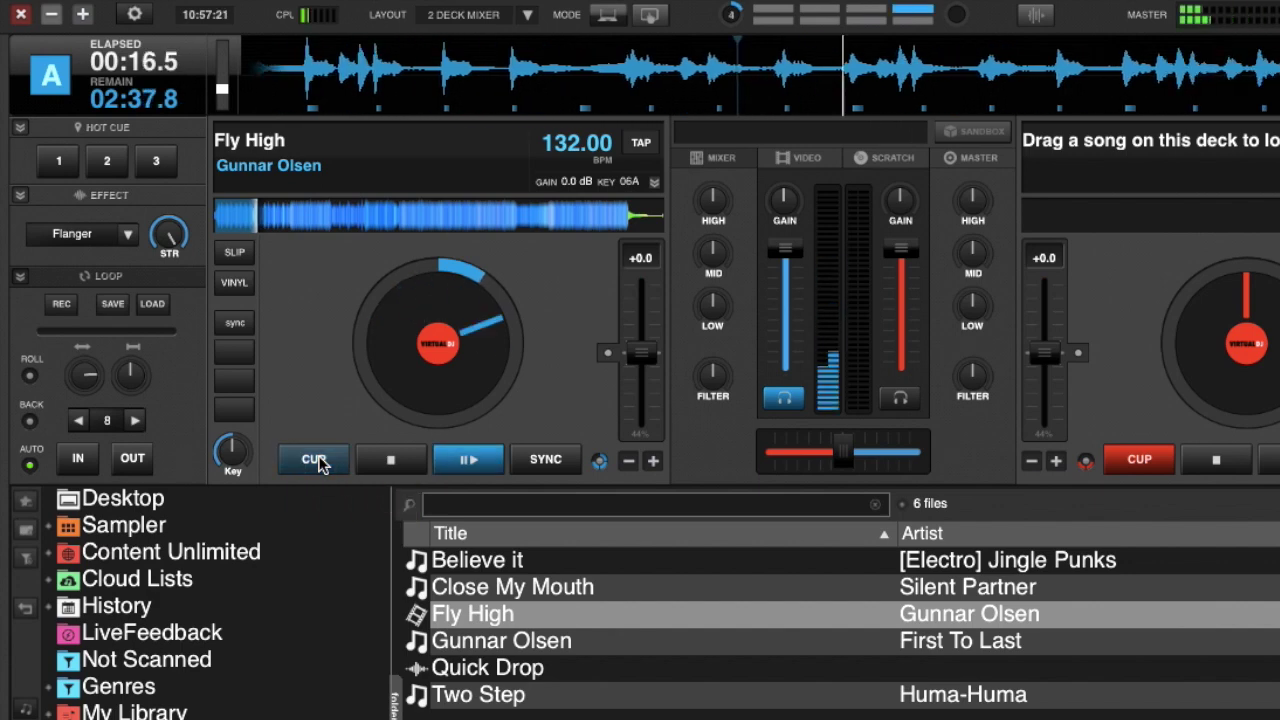
click(318, 462)
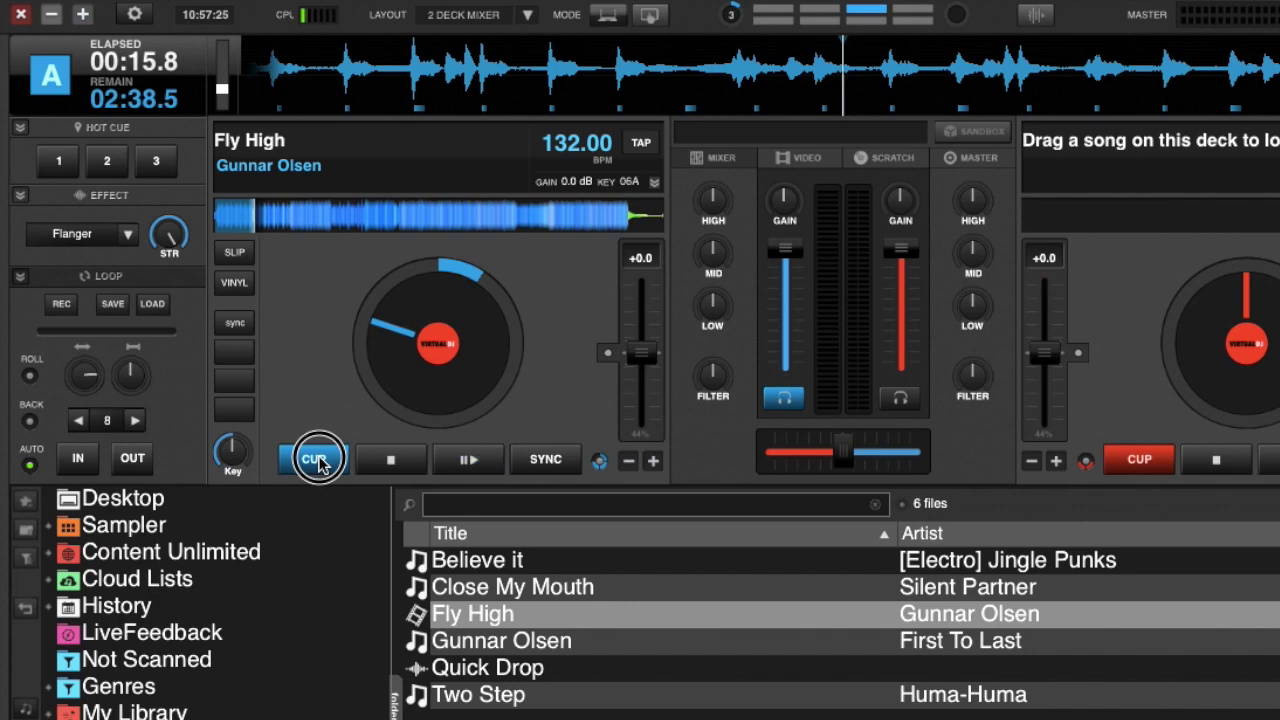
click(318, 462)
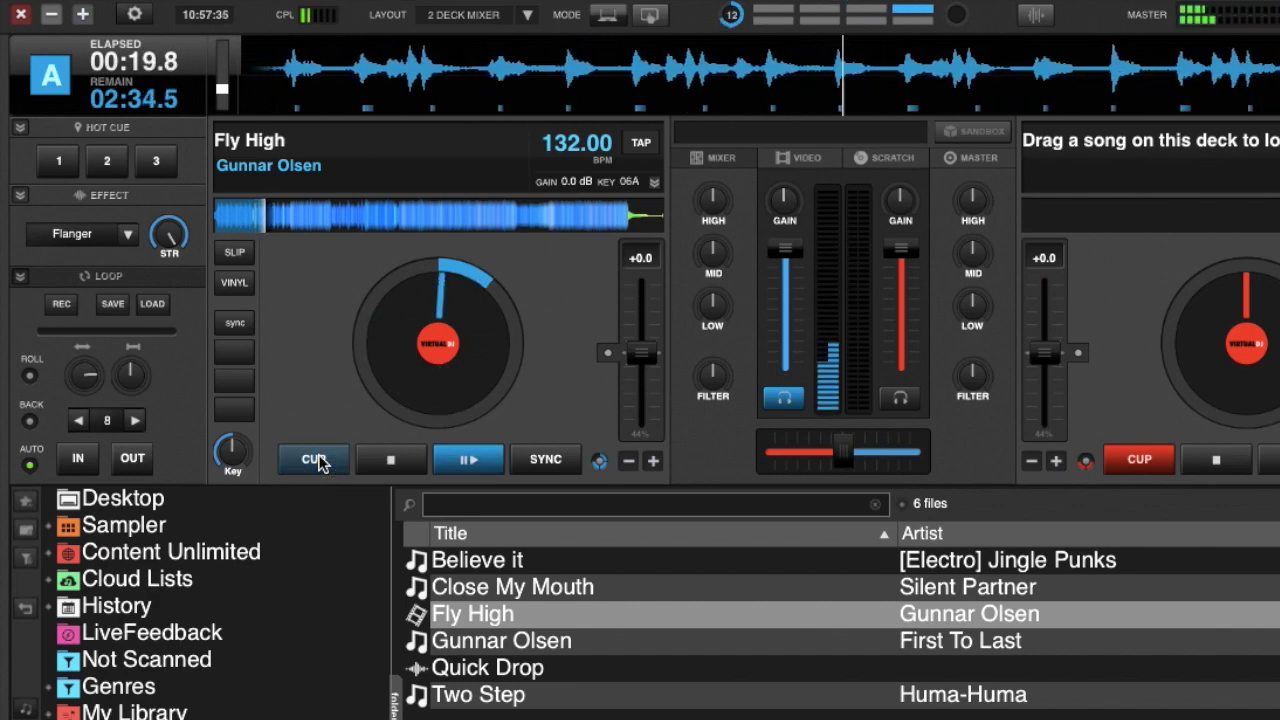
click(318, 461)
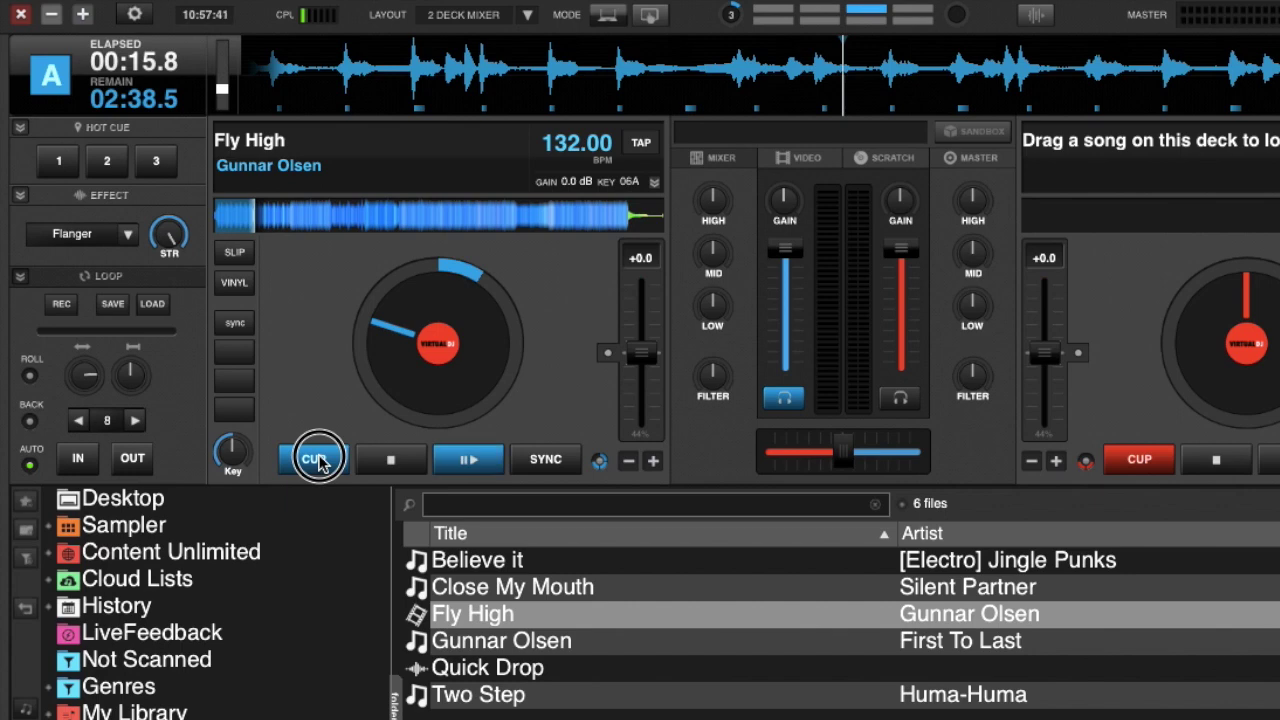
click(318, 461)
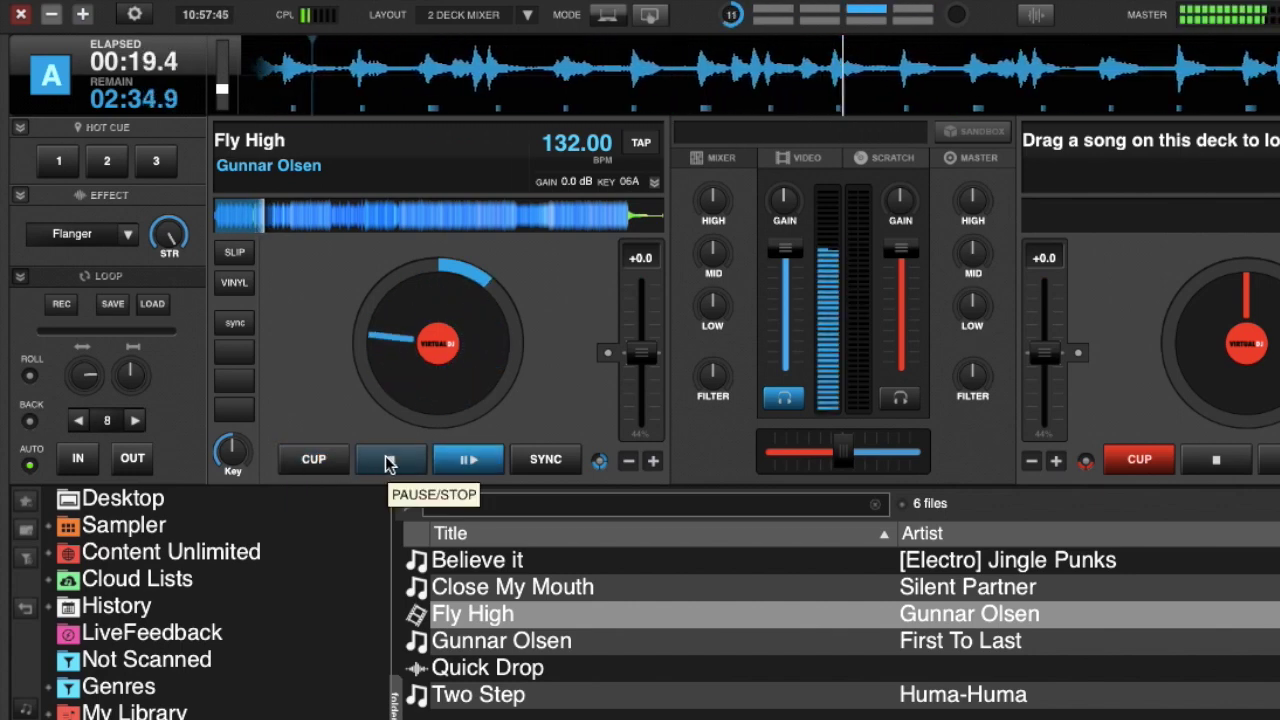
click(389, 461)
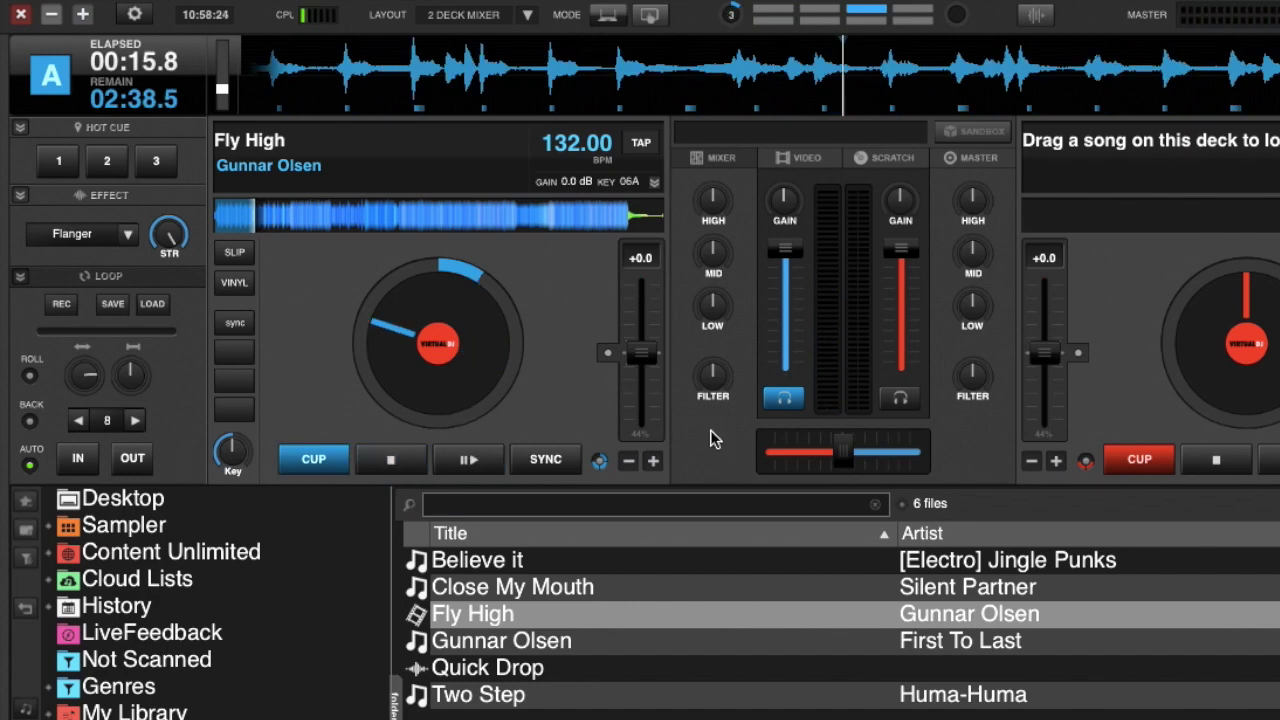